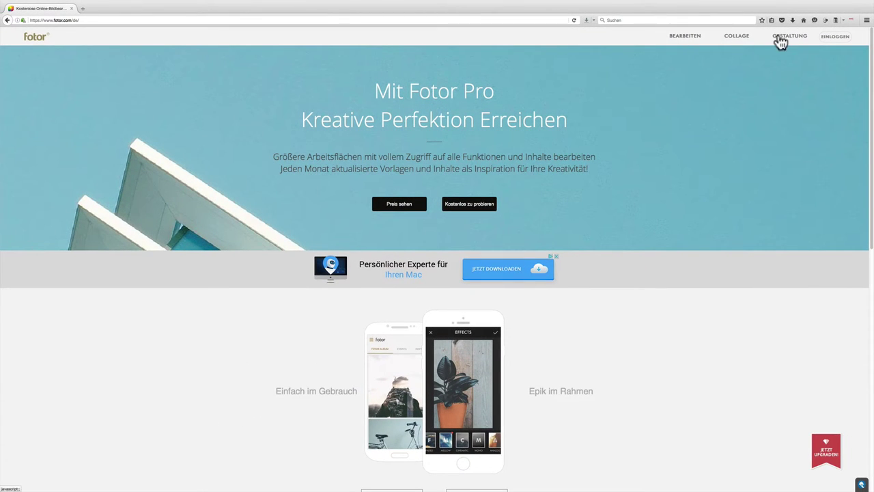
Step: Open the collage tool and import the photos from Wettbewerb-20160110.jpg through Wettbewerb-20160501-14.jpg
click(826, 41)
click(737, 39)
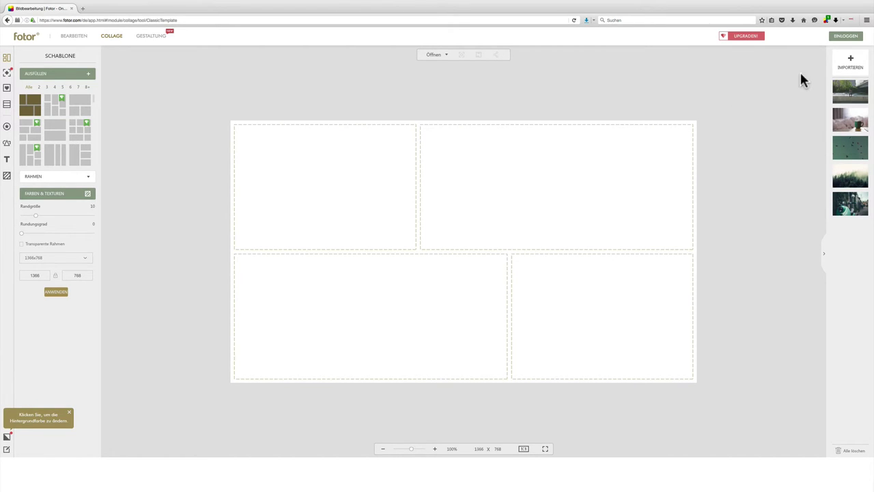
click(848, 63)
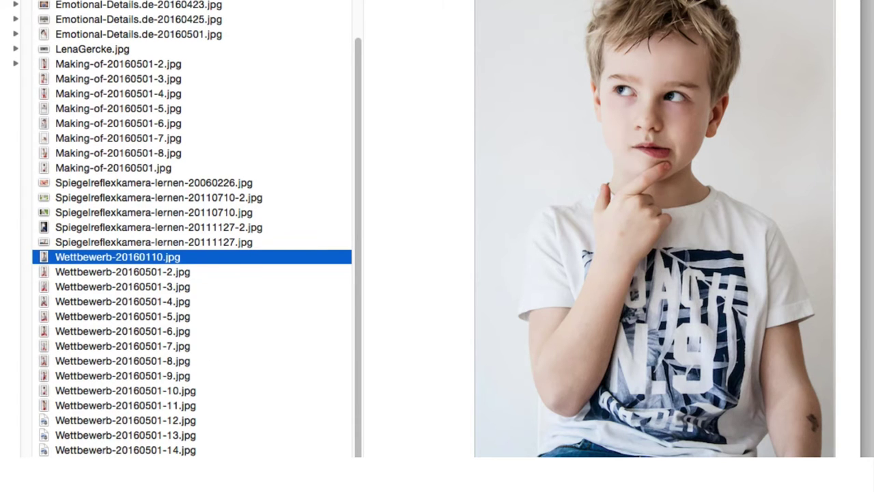
scroll(192, 228, down, 1)
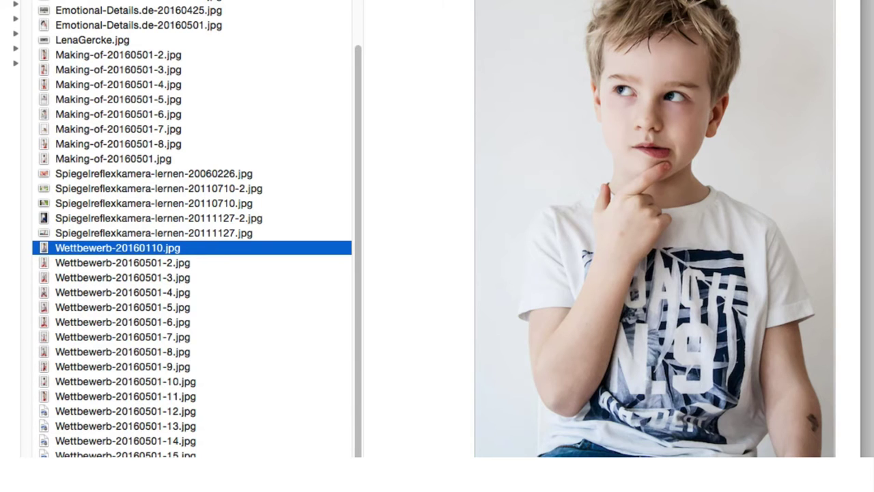
shift+click(125, 441)
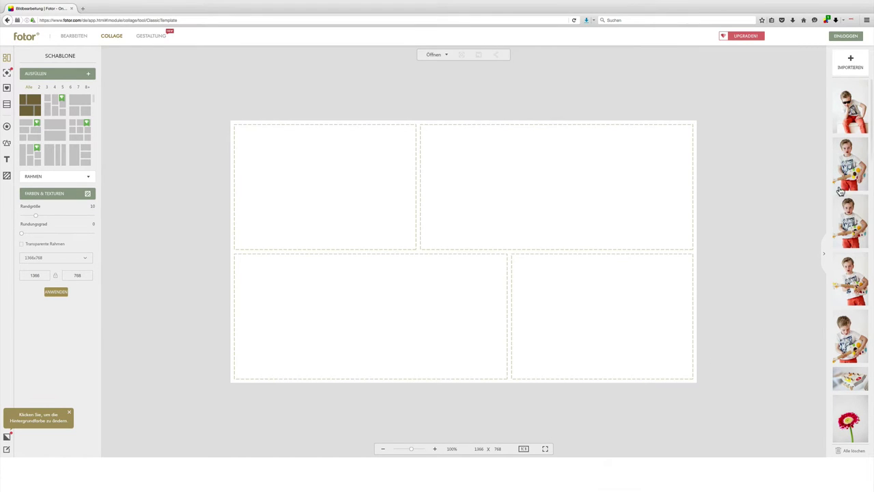
Step: Apply the two-column collage template and fill it with the hands-on-hips hat photo and the thumbs-down photo
scroll(842, 198, down, 10)
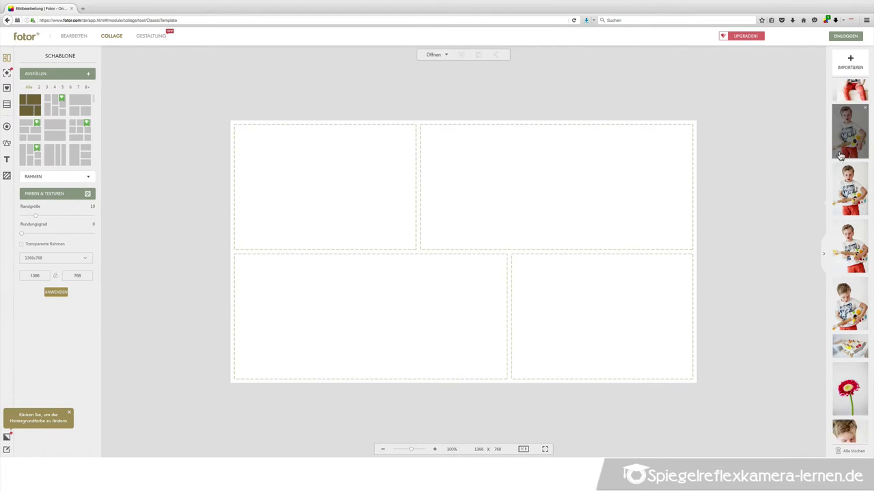
scroll(842, 198, down, 3)
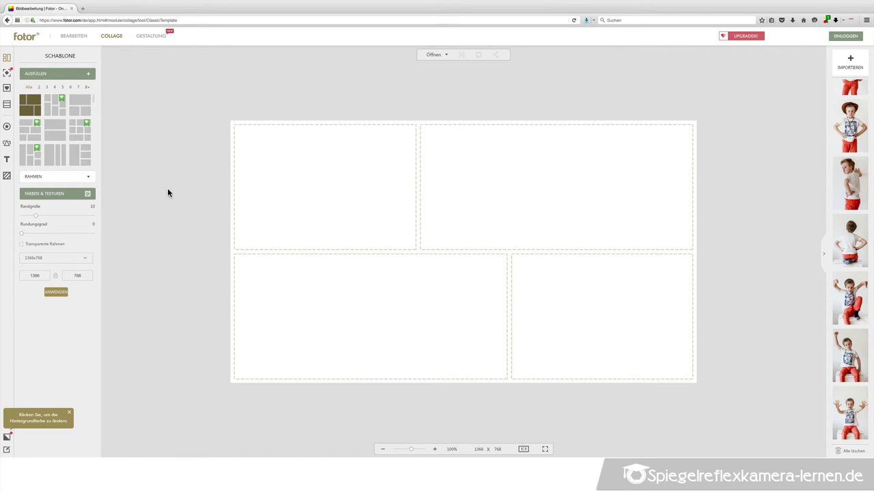
click(40, 88)
click(54, 104)
drag(851, 127, 348, 250)
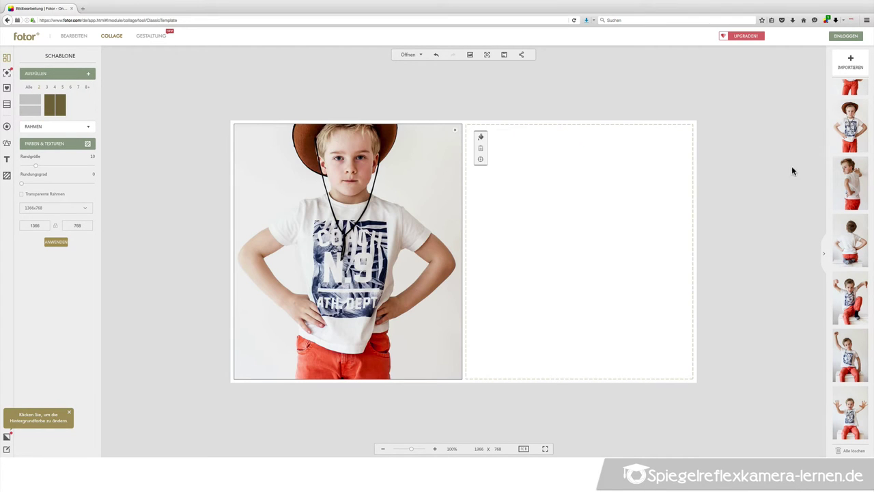
drag(850, 297, 571, 255)
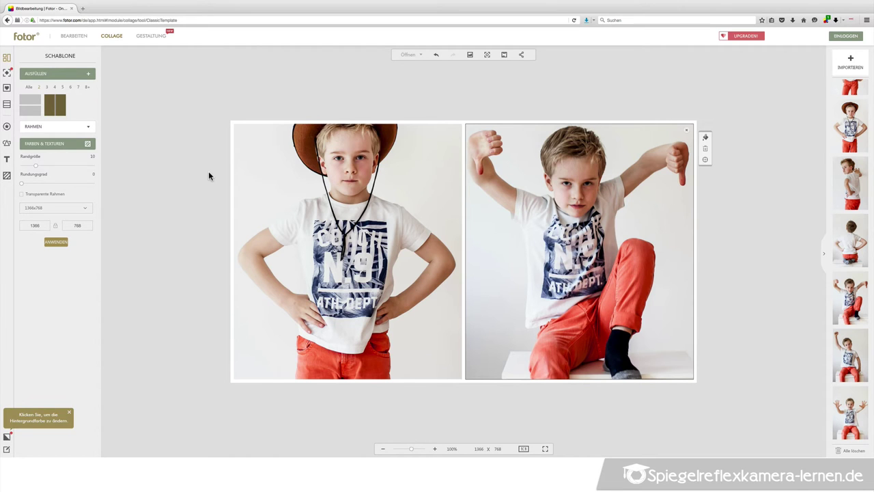
Step: Try two six-photo templates: one with a large lower-left cell and one with an even grid of two columns
click(70, 88)
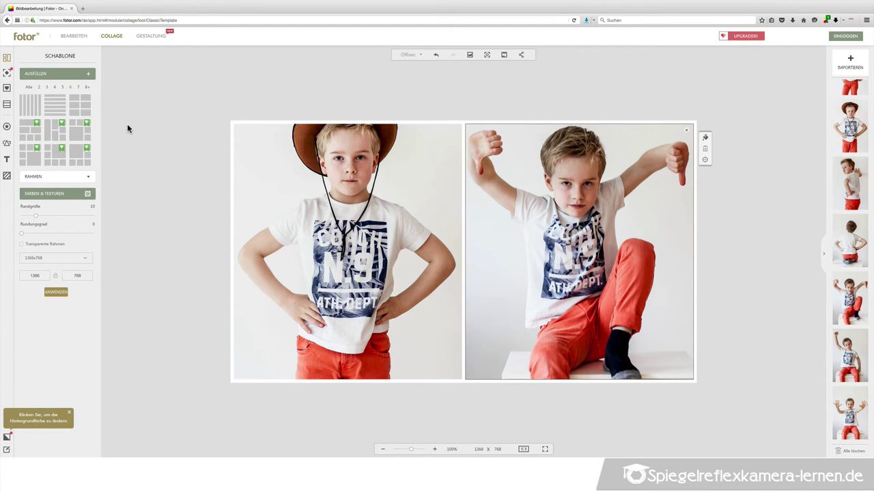
click(86, 127)
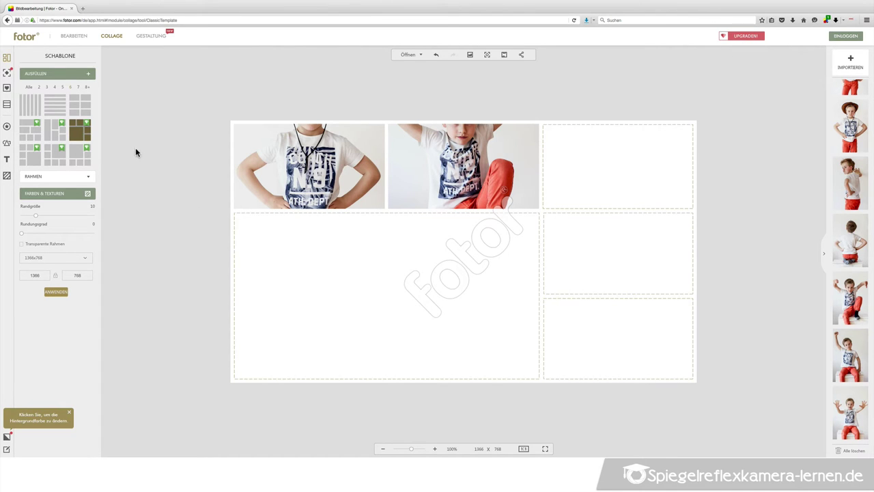
click(79, 105)
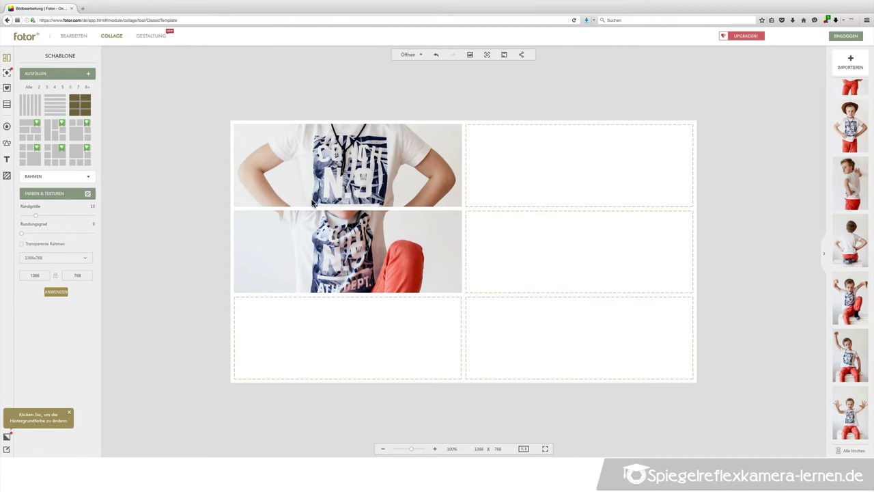
Step: Apply the template with three equal columns and place the photo of the boy leaning on the wall in the empty column
click(46, 88)
click(47, 87)
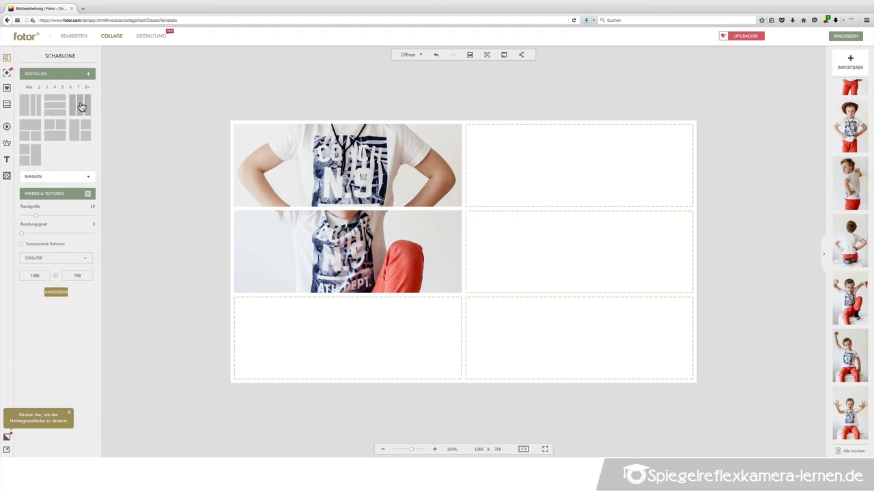
click(80, 106)
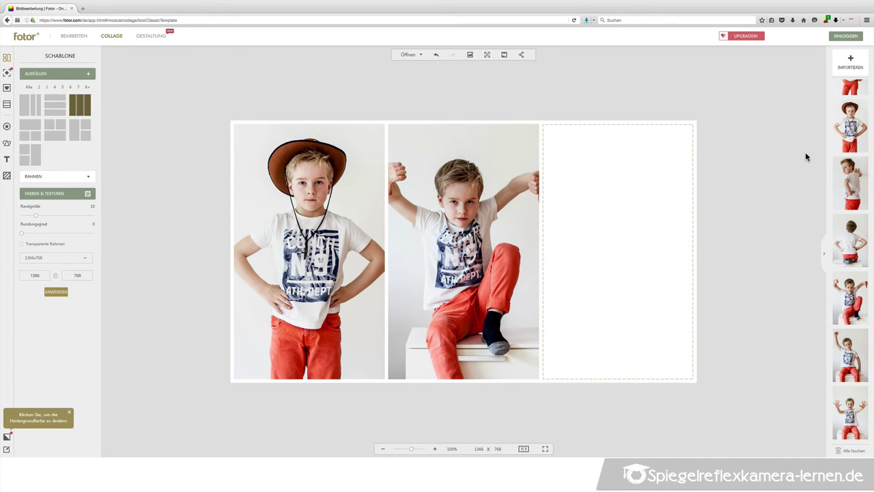
drag(851, 179, 631, 204)
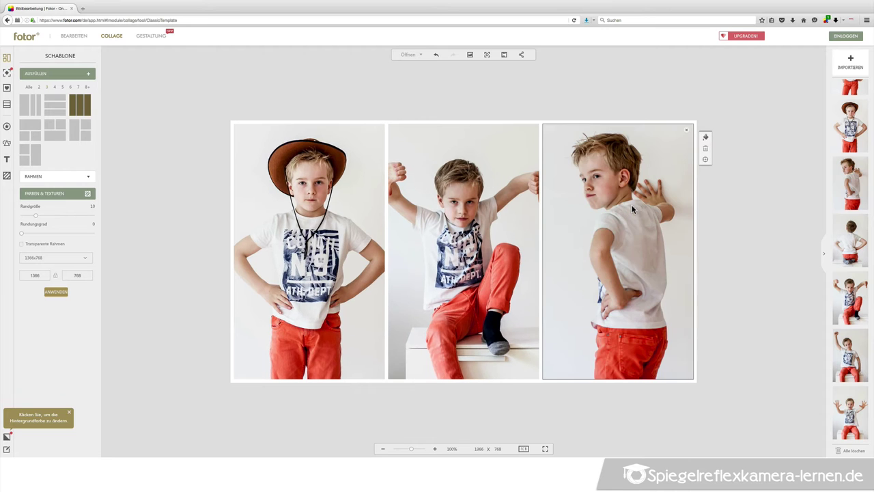
Step: Try adding the back-view photo as a narrowed fourth column, then remove the photo and its empty cell
drag(847, 241, 657, 264)
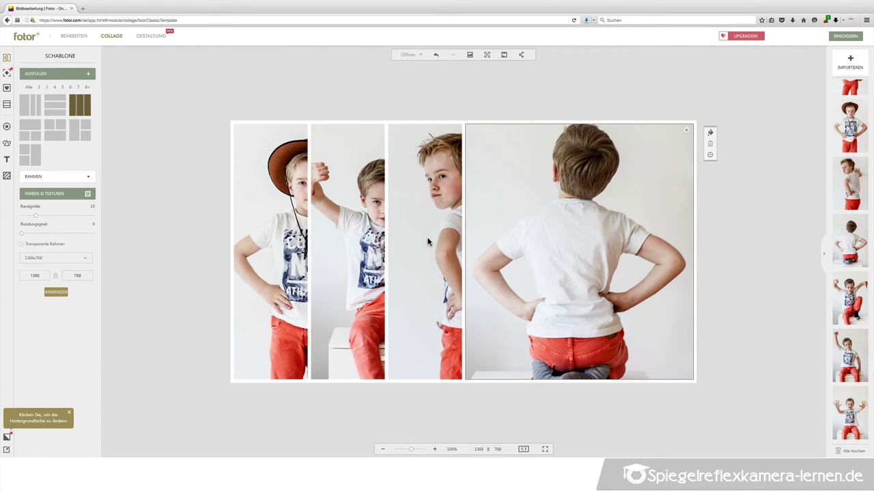
drag(462, 234, 564, 229)
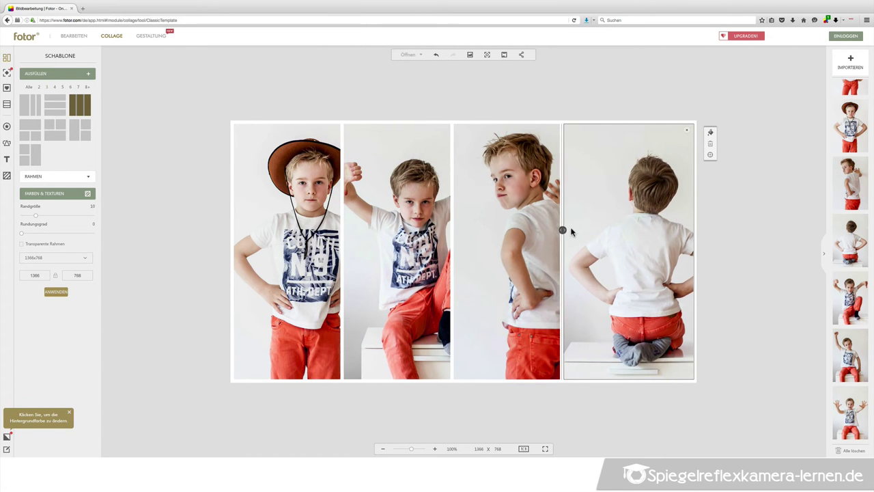
click(687, 131)
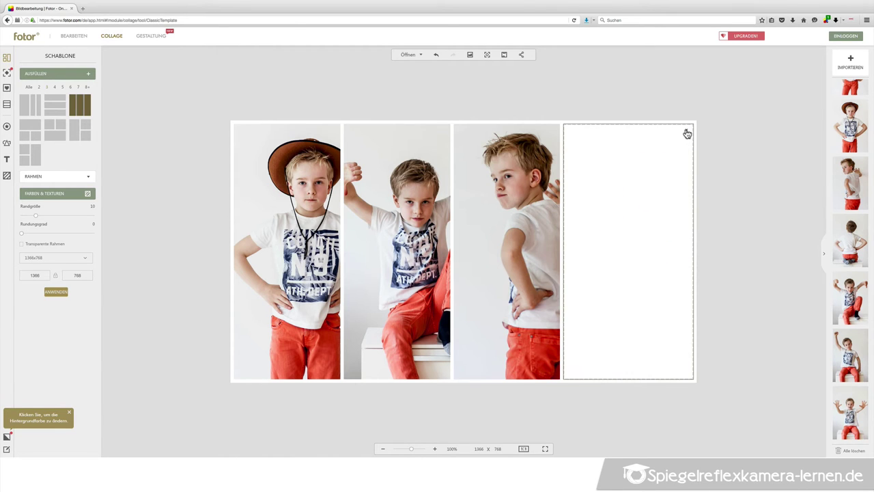
click(687, 130)
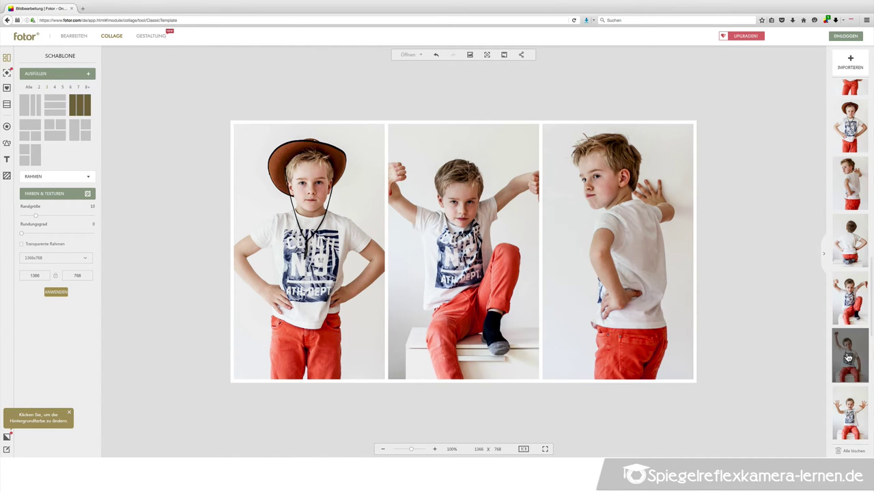
Step: Add a lower row of three cells with the laughing hat close-up, the spread-hands photo and the raised-fist photo
drag(850, 355, 611, 361)
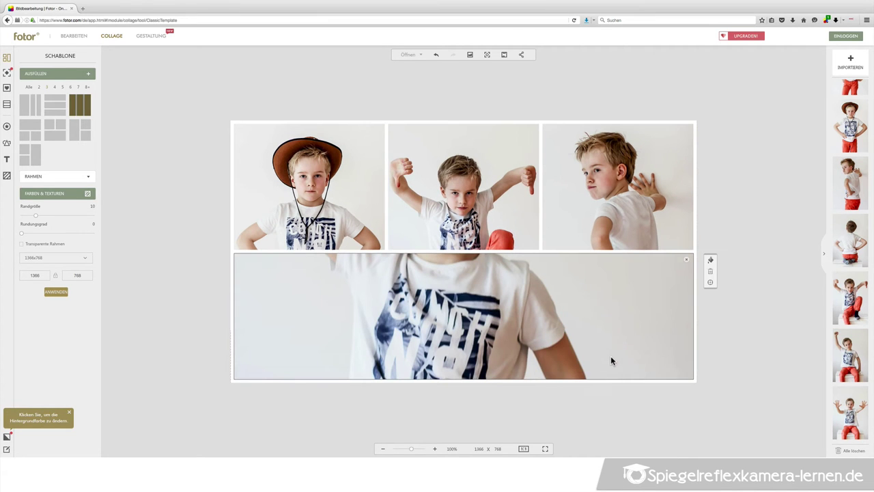
drag(850, 410, 232, 310)
drag(242, 310, 248, 312)
scroll(840, 176, up, 5)
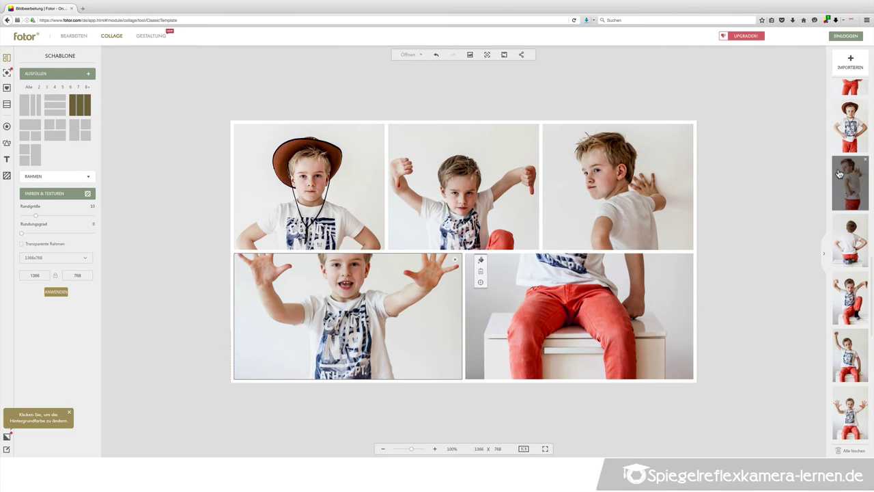
drag(849, 158, 250, 319)
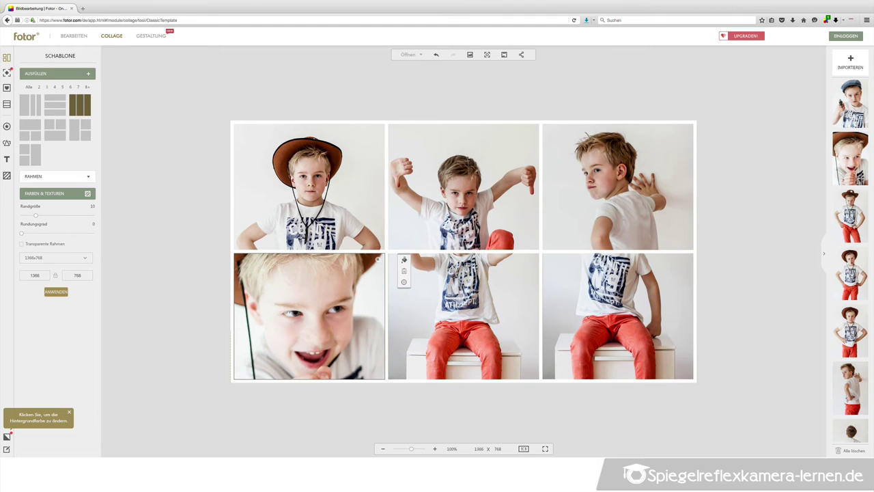
click(71, 88)
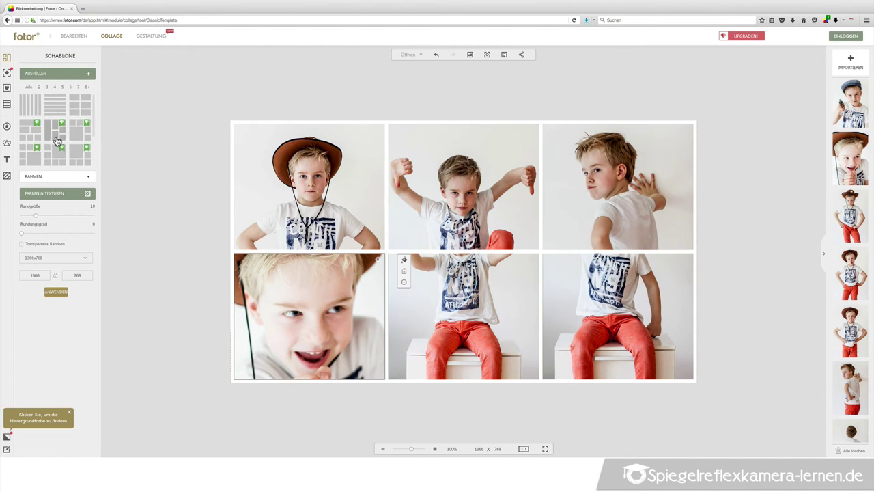
scroll(79, 140, down, 1)
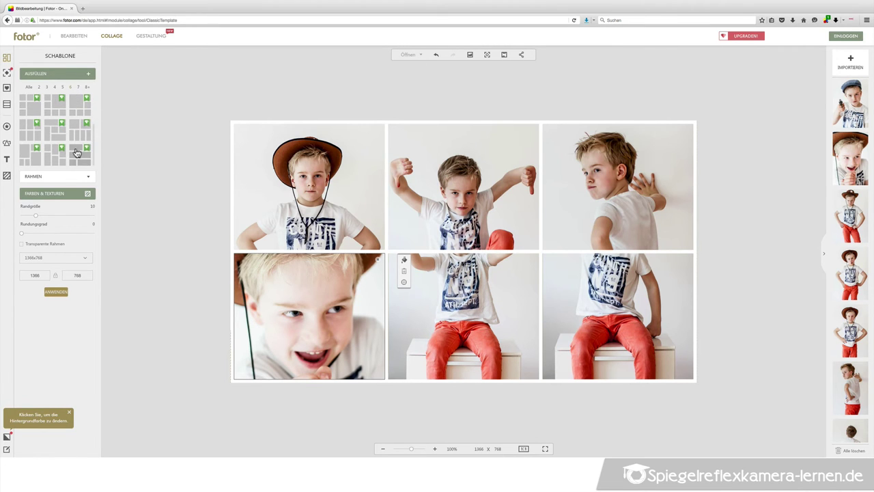
scroll(43, 149, up, 1)
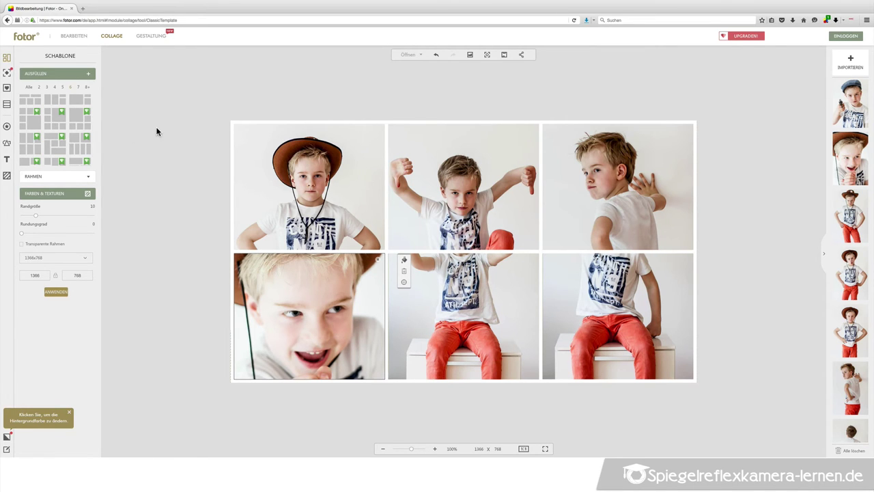
click(46, 86)
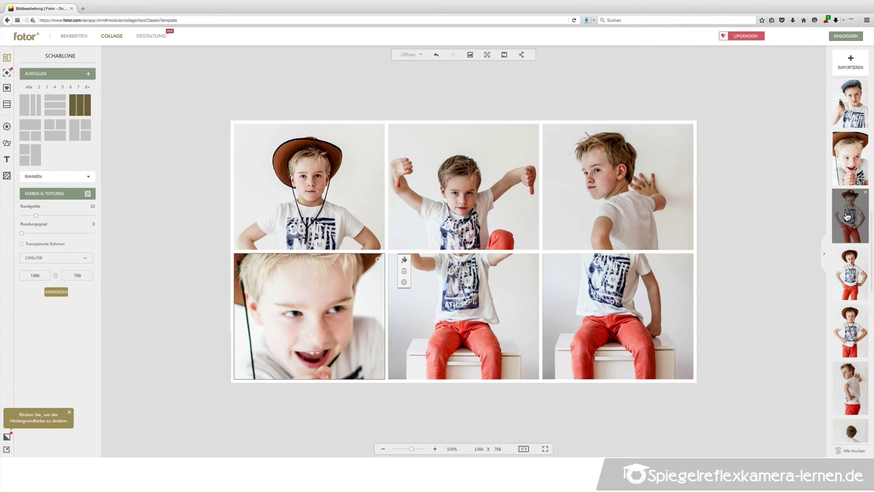
Step: Insert the frowning hat photo as a full-height column at the collage's left edge and narrow that column
drag(847, 216, 234, 250)
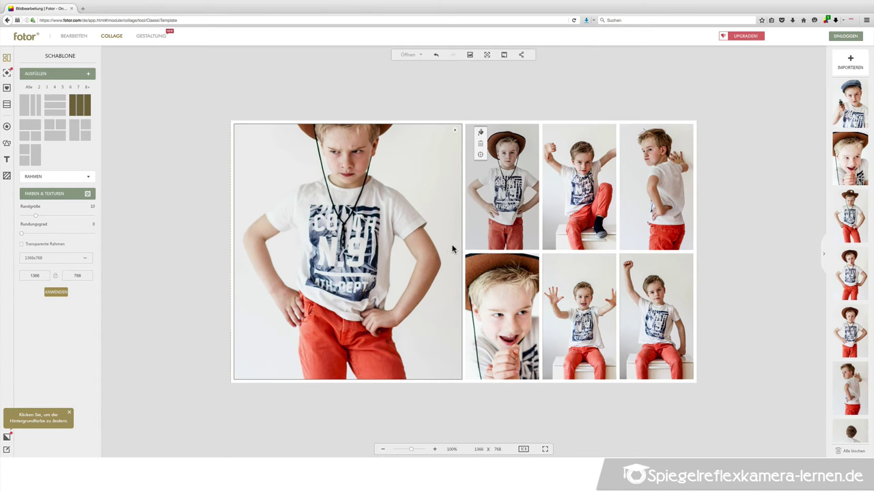
drag(462, 246, 372, 248)
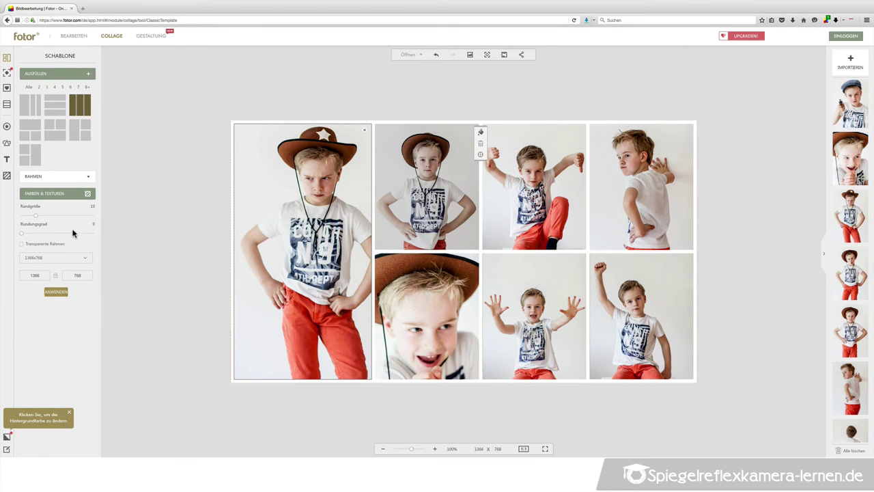
click(157, 189)
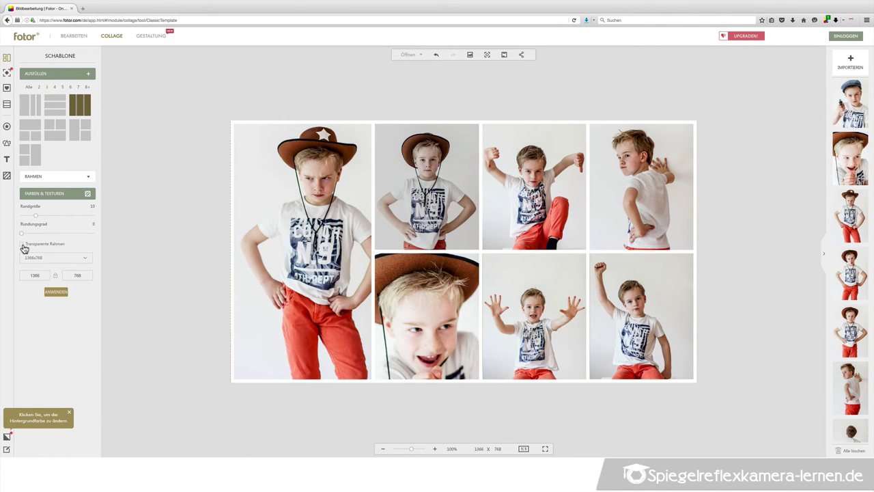
Step: Set the corner rounding to 71 and reposition the spread-hands, raised-fist, thumbs-down and large hat photos within their cells
drag(26, 234, 74, 234)
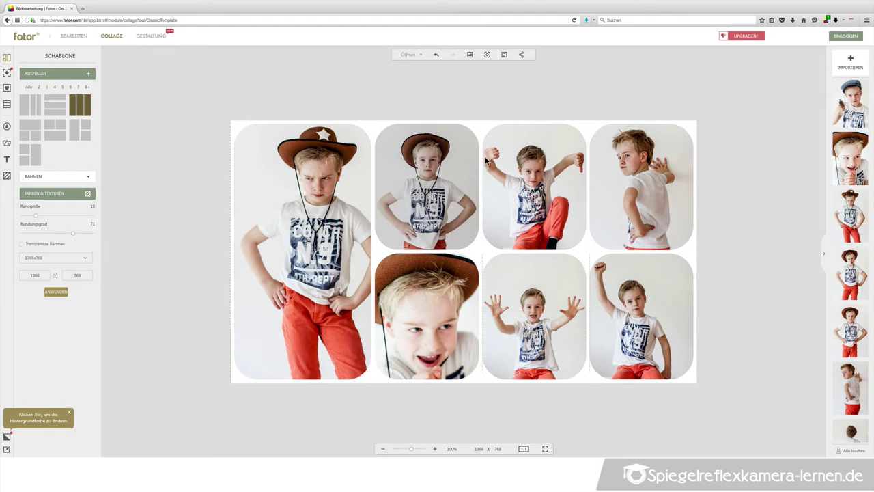
drag(536, 300, 536, 276)
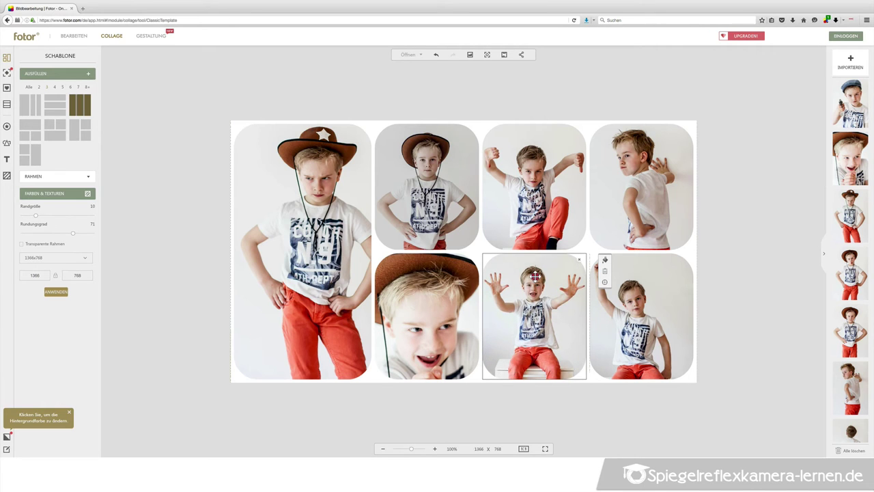
click(628, 306)
drag(639, 293, 647, 305)
click(540, 190)
drag(539, 190, 521, 175)
drag(332, 232, 315, 232)
Step: Enlarge the raised-fist photo in the collage's lower-right cell and reposition it so the face stays in view
click(620, 315)
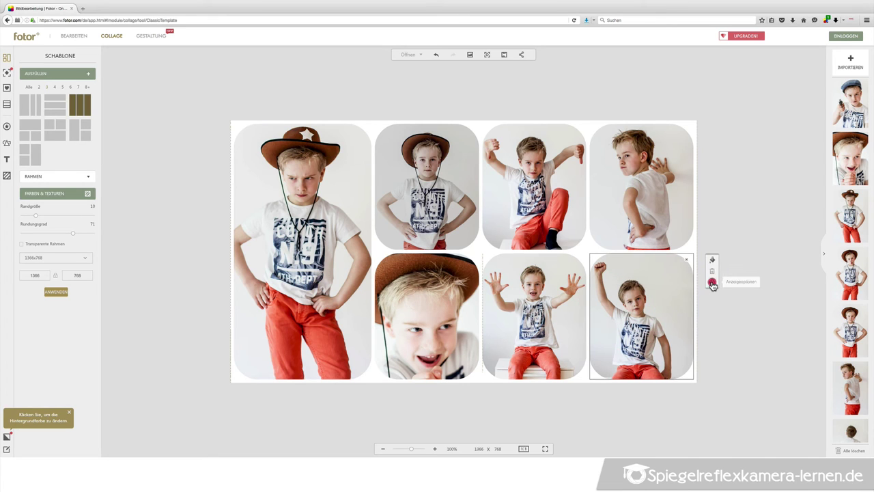
click(711, 282)
click(673, 296)
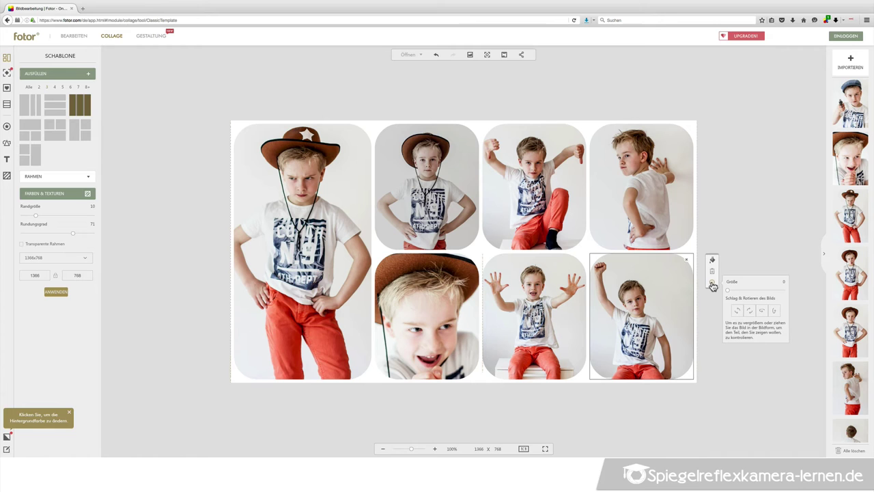
drag(727, 291, 738, 291)
mouse_move(650, 316)
mouse_down()
mouse_move(660, 325)
mouse_move(657, 314)
mouse_up()
click(715, 326)
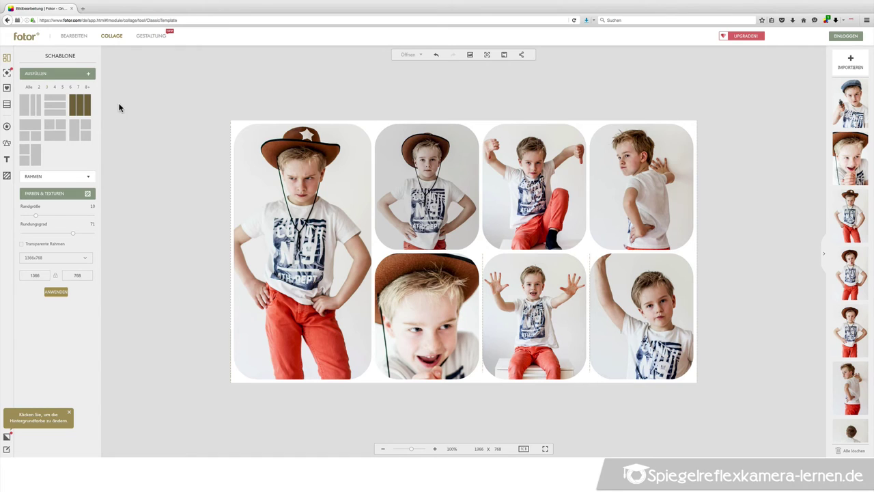
Step: Place the round fingerprint from the Finger-Prints clip art on the collage, and delete it again
click(7, 127)
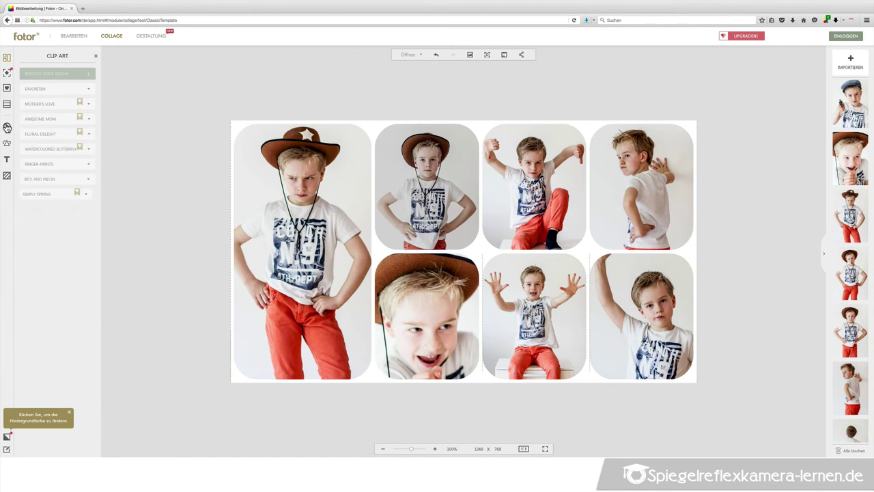
click(41, 165)
click(88, 164)
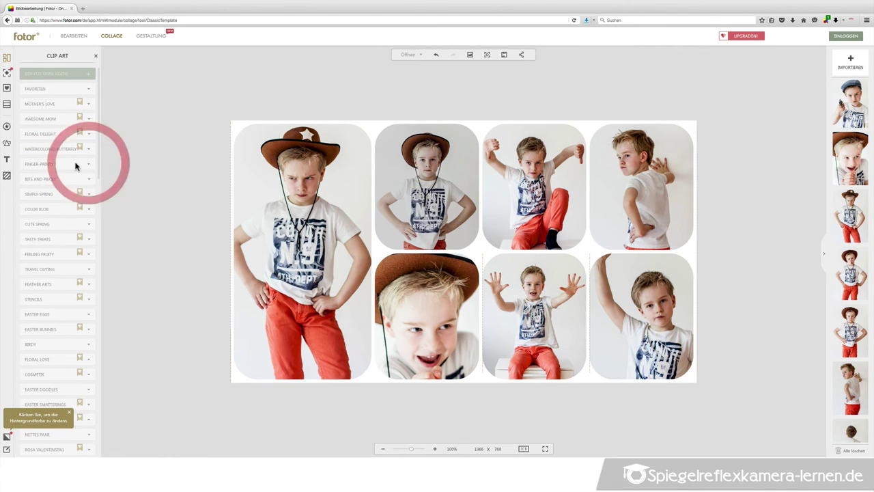
click(39, 165)
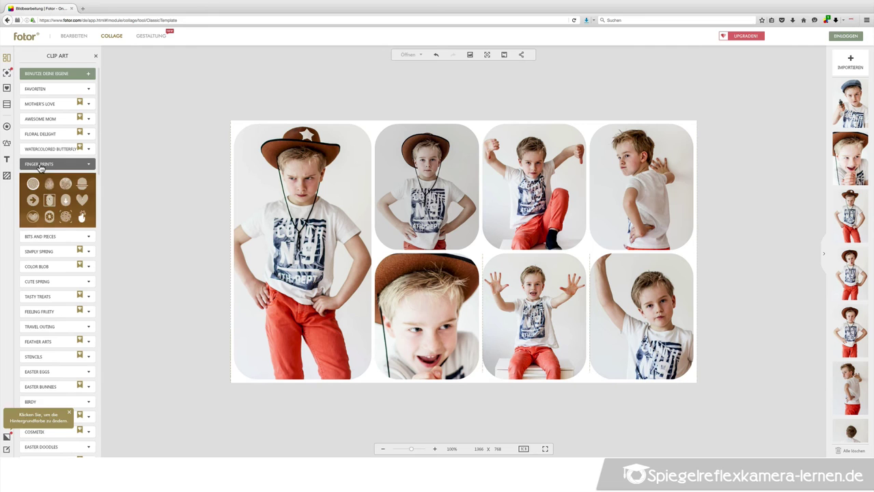
drag(34, 183, 380, 247)
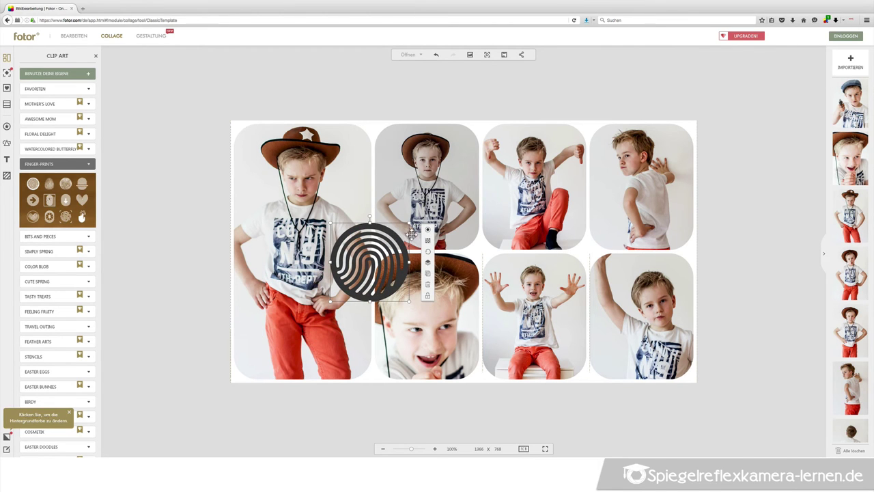
click(428, 286)
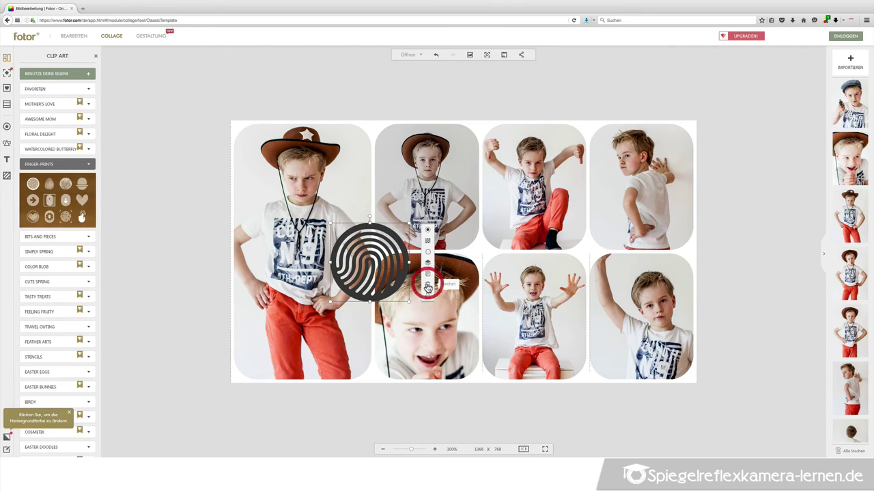
Step: Add the blue bird from the Cute Spring clip art, shrink it over the turned-back photo, and delete it again
click(43, 282)
drag(38, 300, 609, 219)
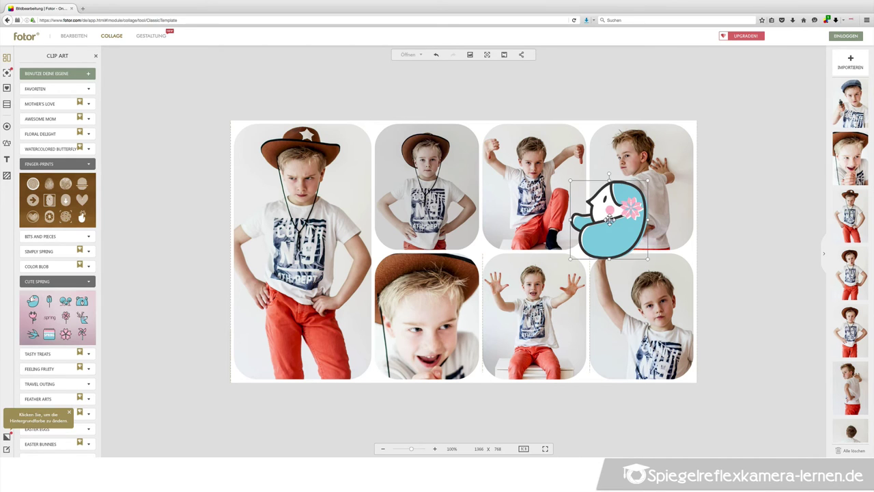
drag(646, 181, 688, 196)
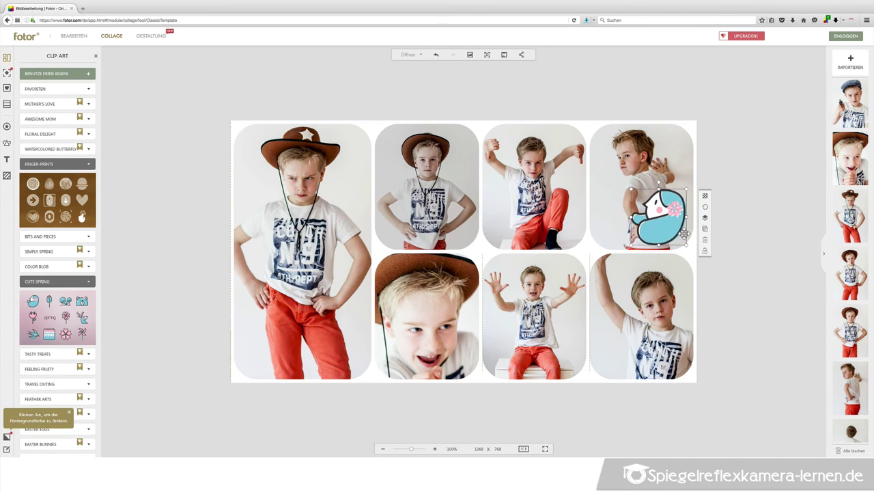
click(705, 240)
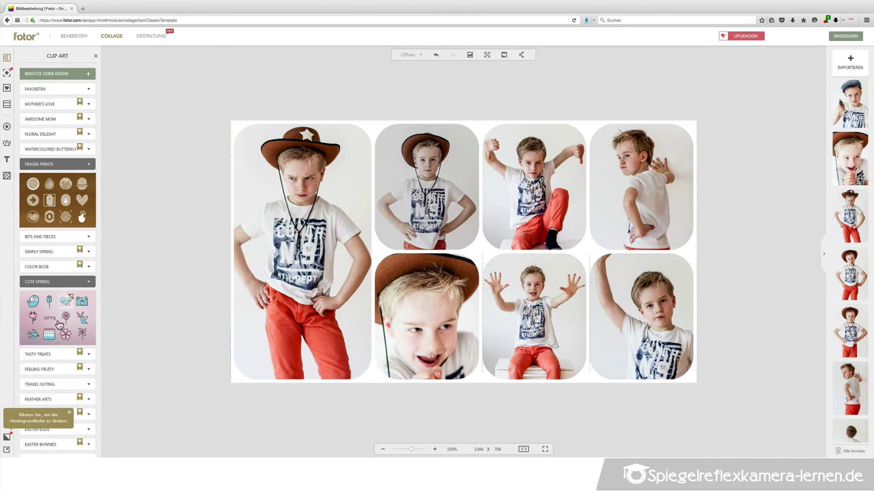
Step: Browse the clip art groups, try the pink Cute Spring flower on the large hat photo's lower-left corner, and remove it
scroll(52, 359, down, 4)
scroll(52, 357, down, 3)
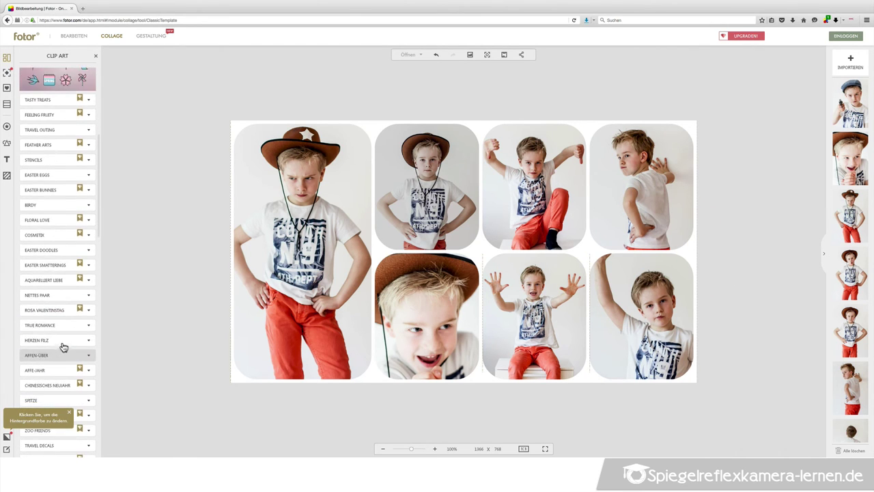
scroll(45, 343, down, 1)
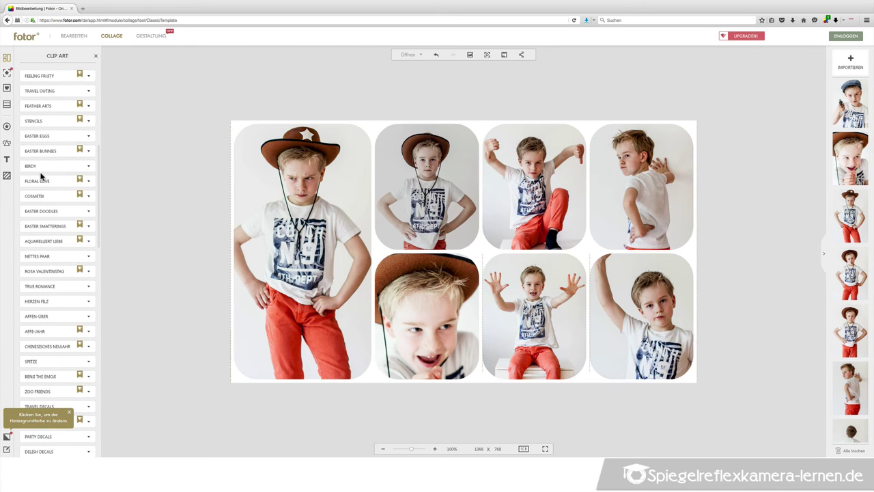
scroll(35, 284, down, 5)
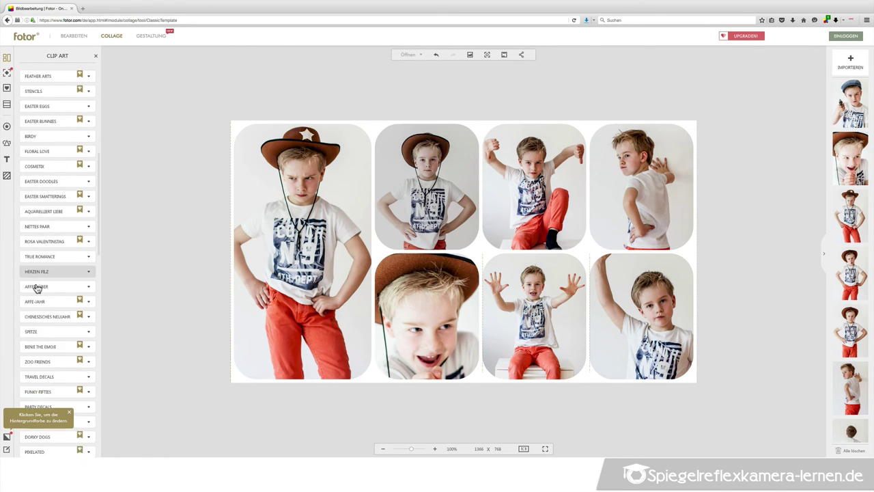
scroll(31, 287, up, 15)
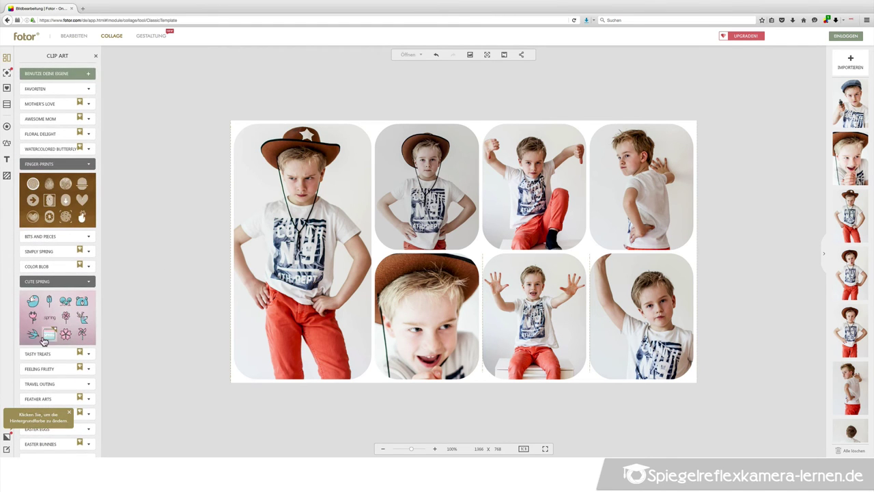
drag(66, 316, 290, 294)
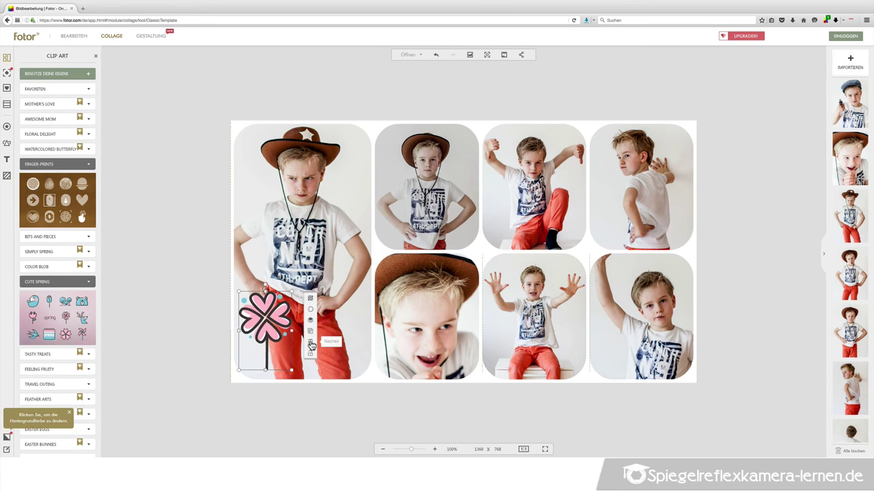
click(310, 341)
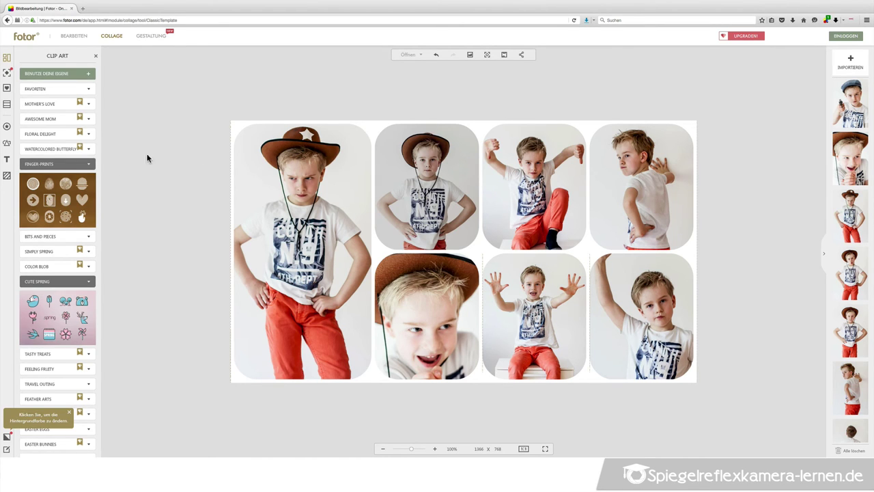
Step: Try yellow, purple and a turquoise texture as the collage background, and return it to white
click(7, 60)
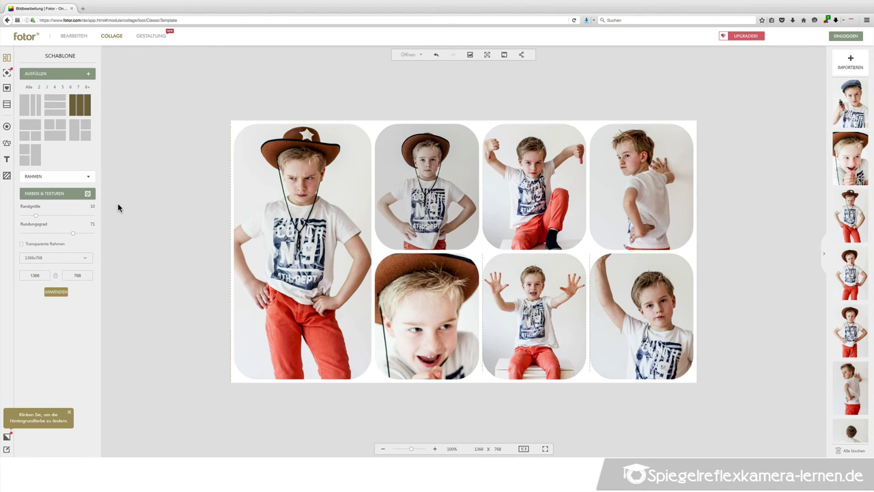
click(7, 175)
click(56, 72)
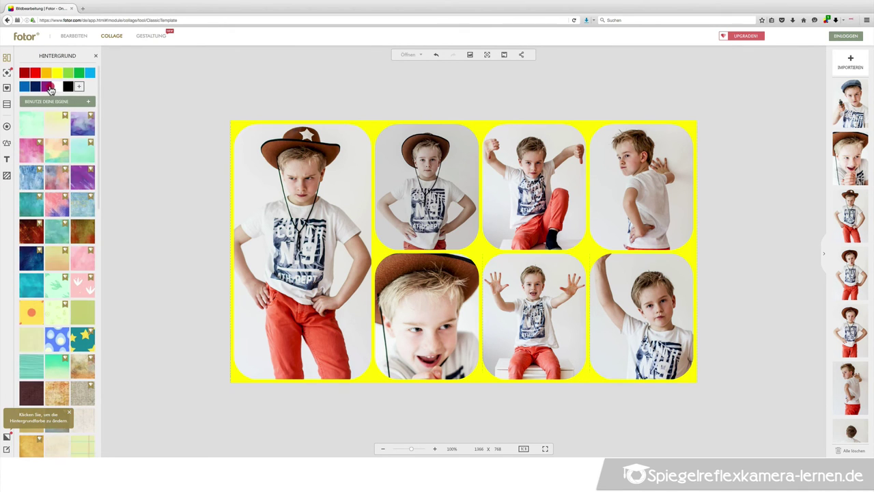
click(46, 86)
click(58, 86)
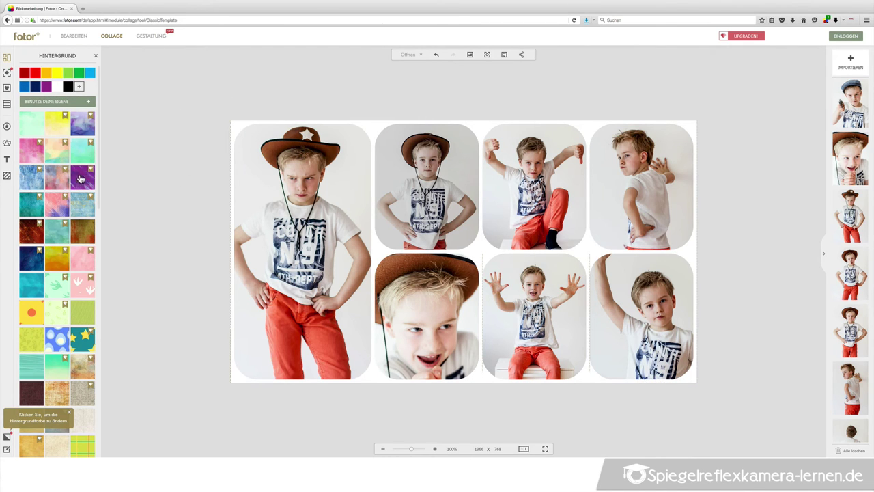
click(82, 152)
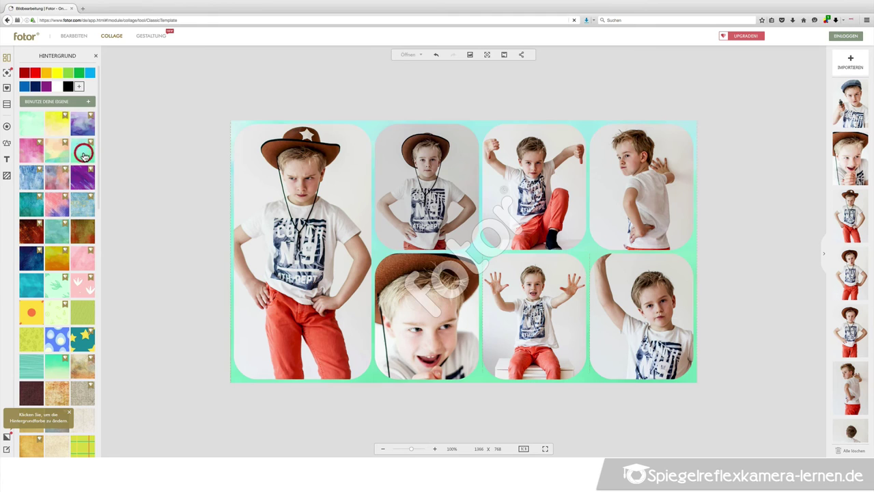
click(55, 86)
Step: Reposition the large hat photo and the smaller hat photo beside it within their cells, and close the background options
drag(252, 206, 303, 197)
click(431, 181)
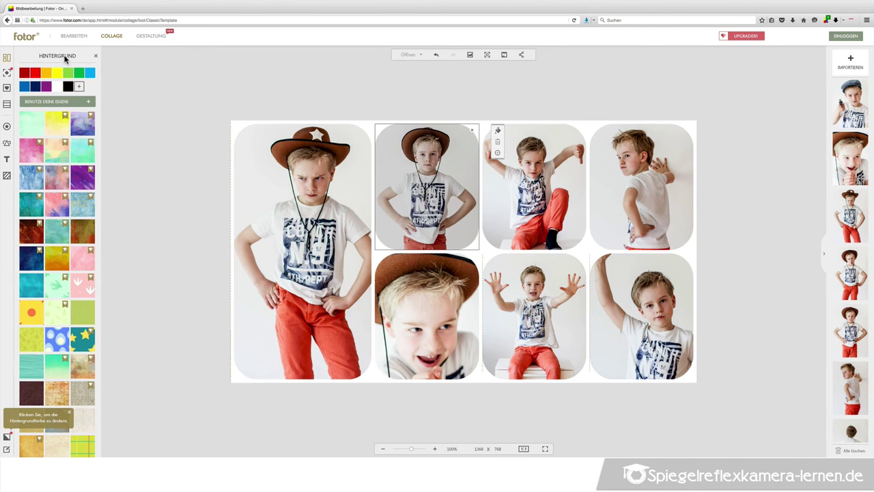
click(95, 58)
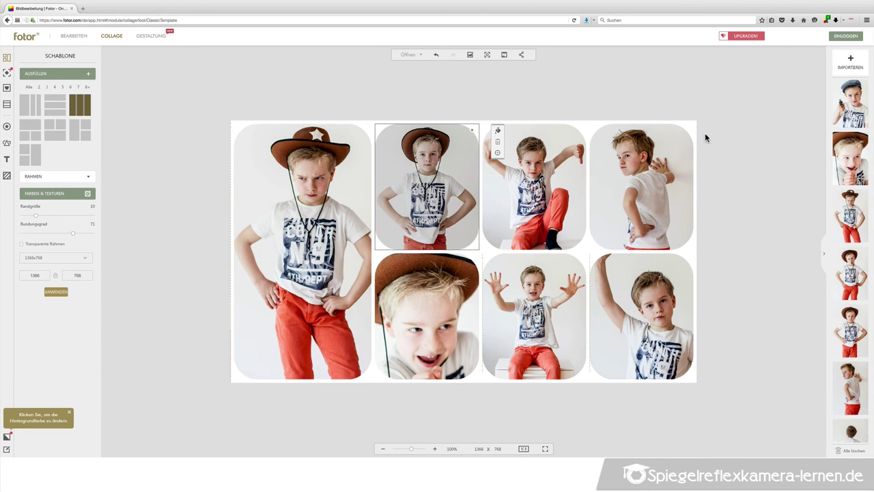
Step: Unlock the collage's aspect ratio and set its size to 2400 × 1000 pixels
click(56, 276)
double_click(76, 275)
text(1000)
click(57, 291)
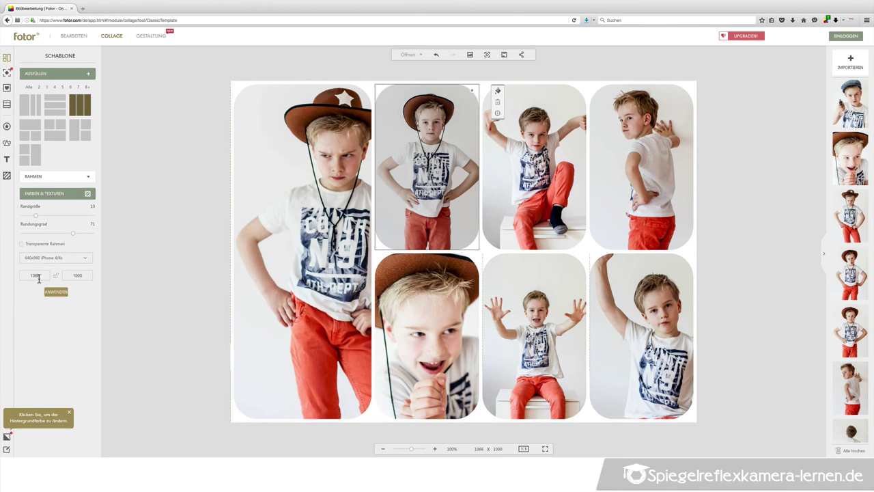
double_click(35, 273)
text(2400)
click(58, 293)
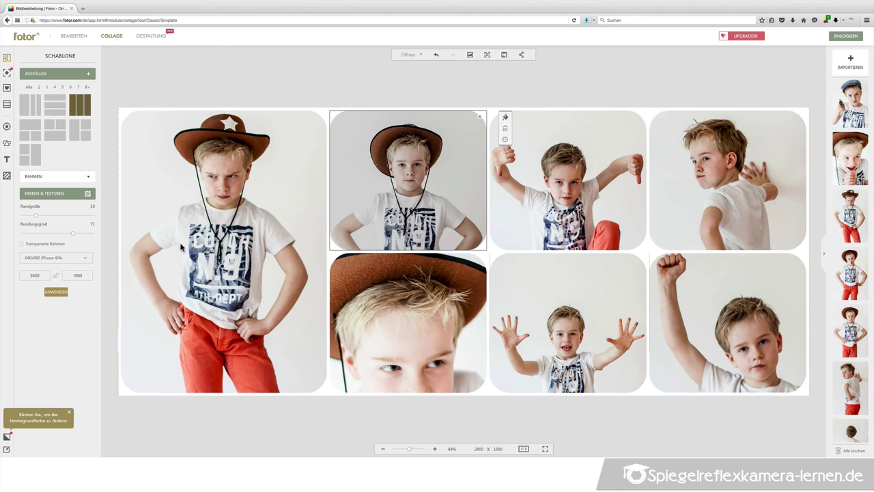
Step: Resize the collage by its edges to about 1405 × 797 pixels and reposition the large hat photo within its cell
drag(119, 244, 270, 239)
drag(485, 82, 488, 146)
drag(730, 187, 574, 189)
click(689, 169)
drag(573, 294, 577, 273)
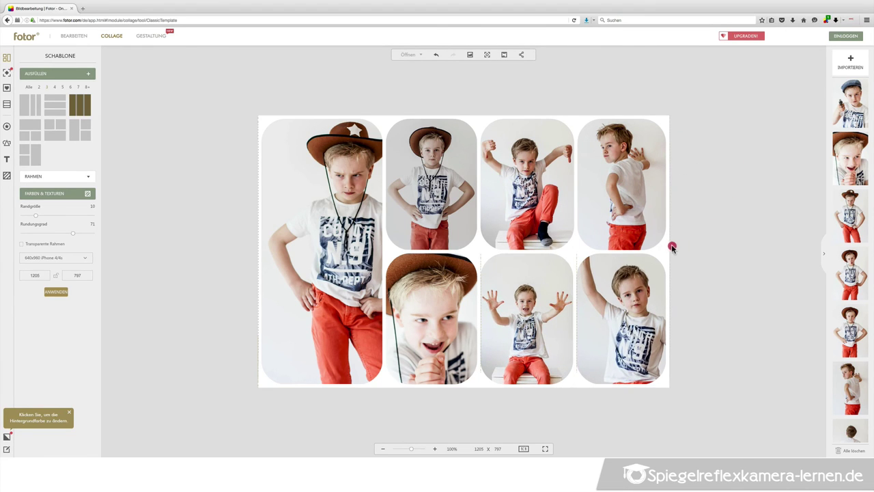
drag(672, 247, 736, 242)
drag(307, 253, 294, 253)
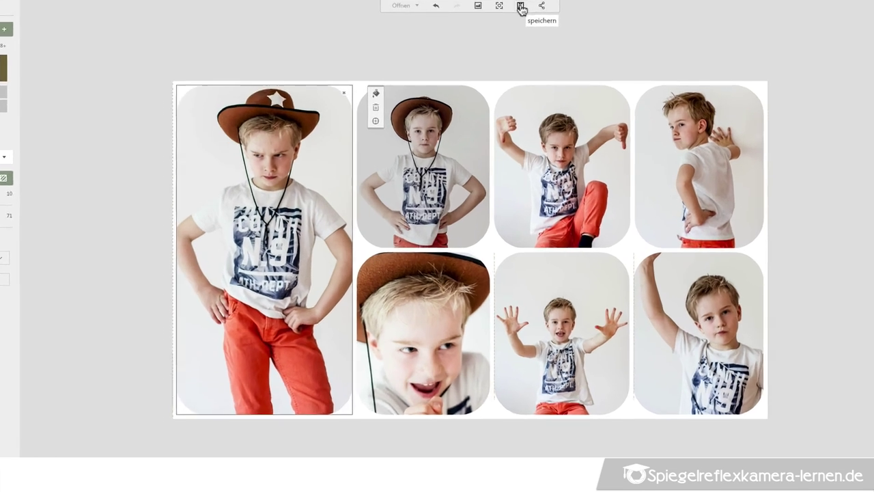
Step: Set the export quality to Höchsten and name the file "Collage-" followed by the child's first name
click(504, 56)
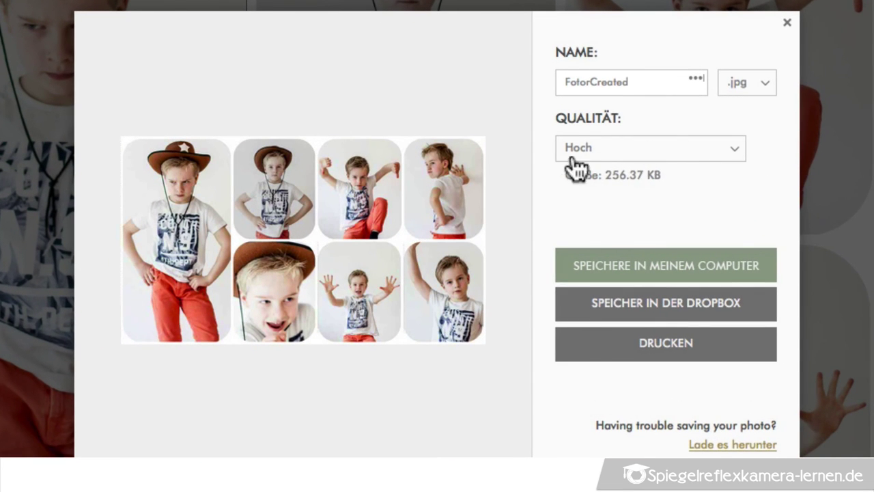
click(687, 156)
click(611, 224)
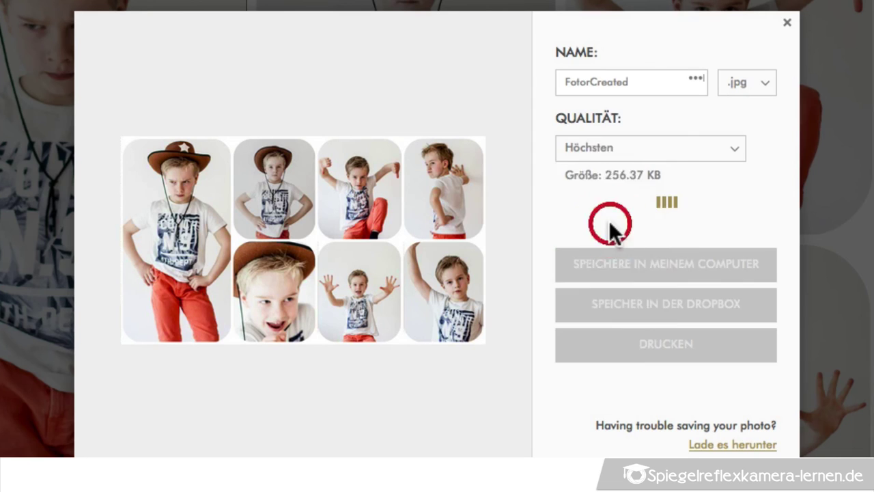
double_click(640, 82)
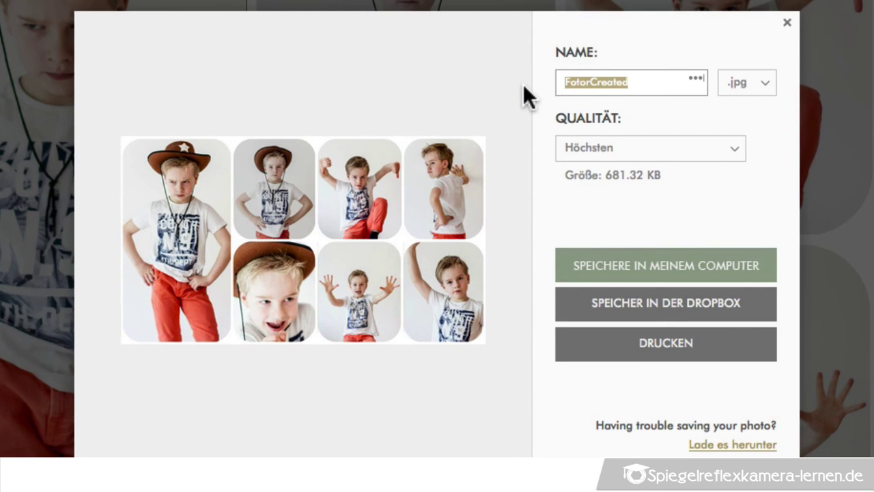
text(Collage-Moritz)
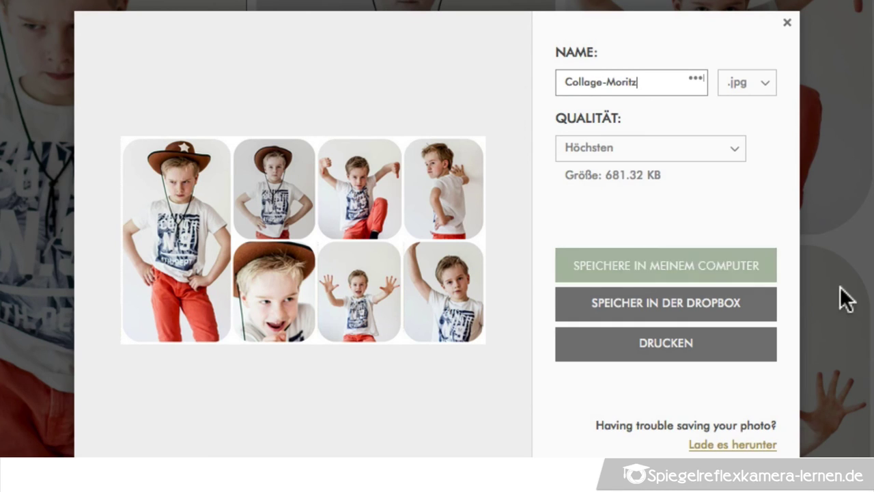
Step: Try saving the collage to the computer without completing it, and check the available file formats
click(712, 266)
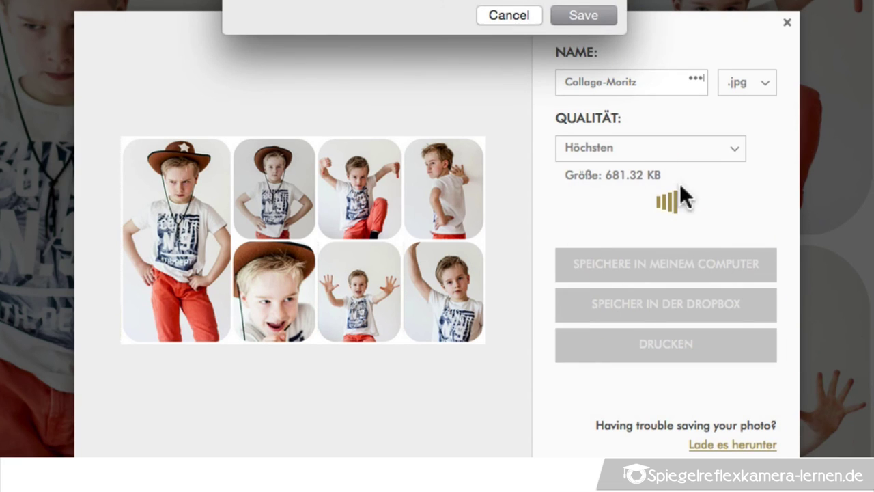
click(521, 15)
click(767, 87)
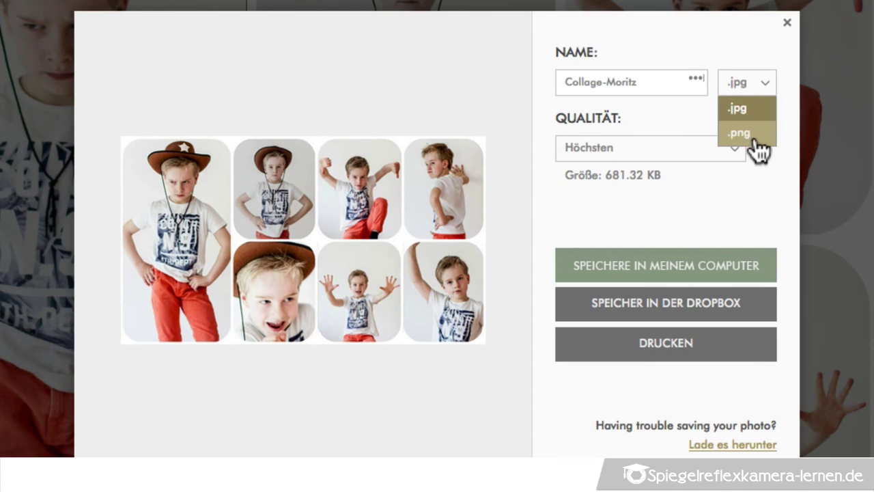
click(771, 198)
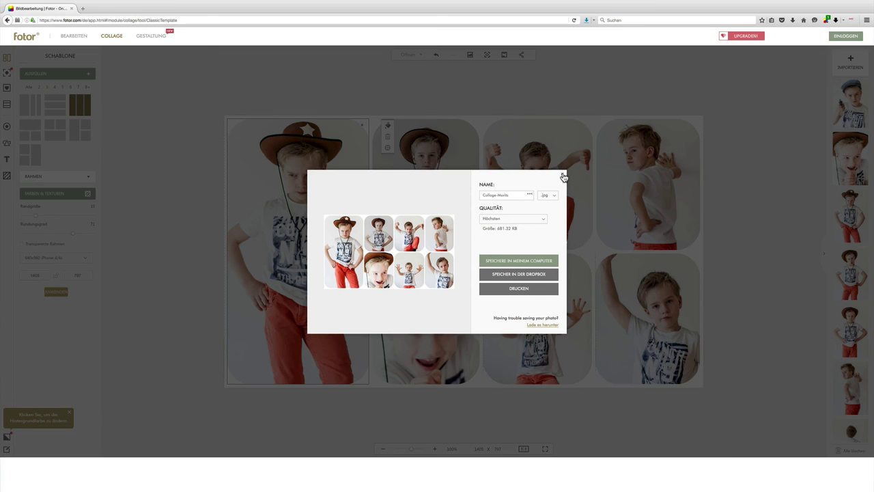
click(563, 176)
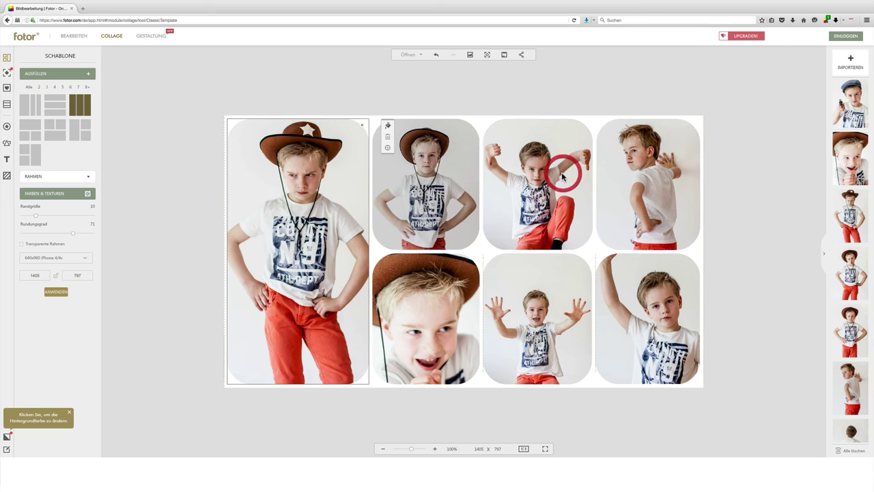
Step: Apply the two-column template, put the turned-back photo in the right cell, and reposition both photos to show the heads
click(39, 88)
click(53, 104)
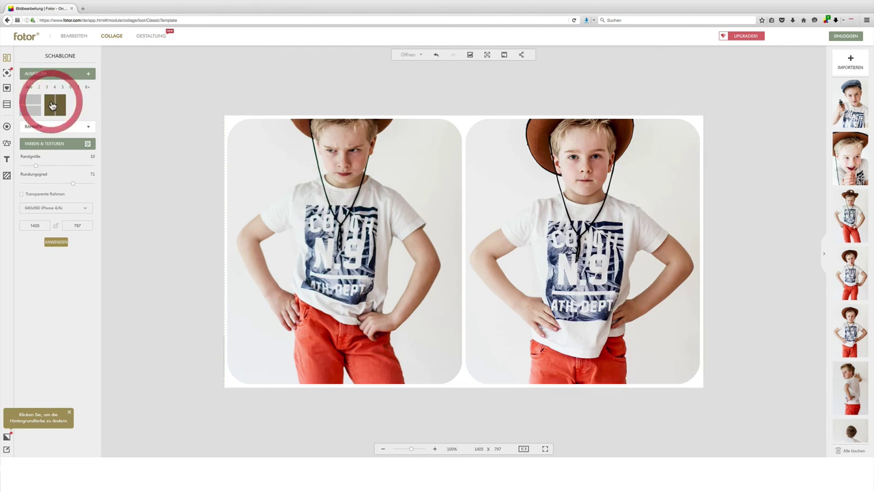
drag(850, 388, 553, 253)
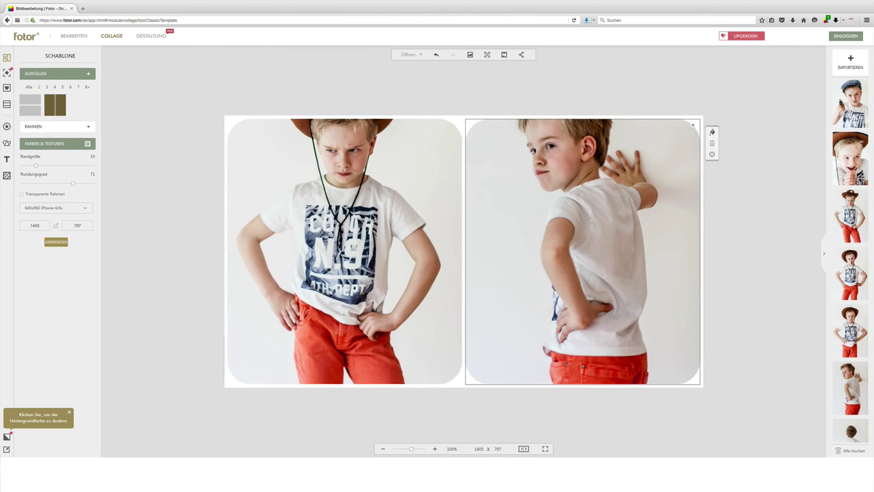
drag(373, 218, 374, 254)
drag(560, 239, 561, 252)
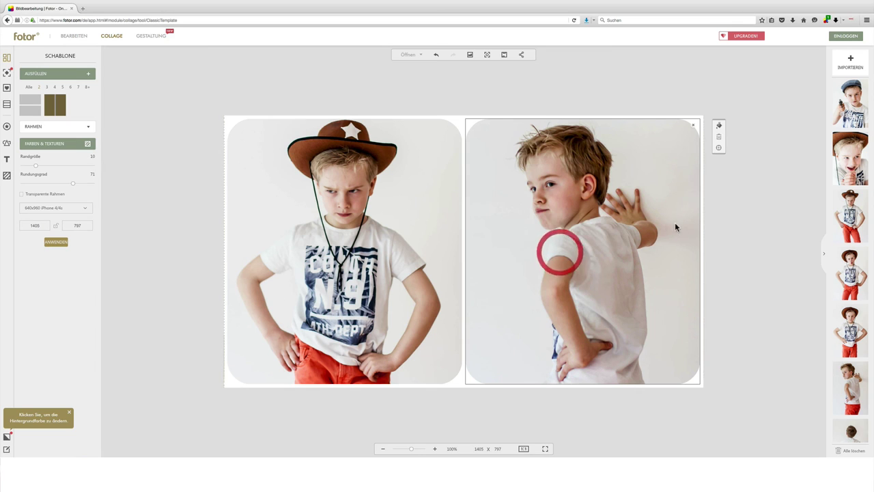
Step: Try widening the left column to about two thirds of the collage, and return the columns to equal widths
drag(464, 229, 528, 226)
click(430, 235)
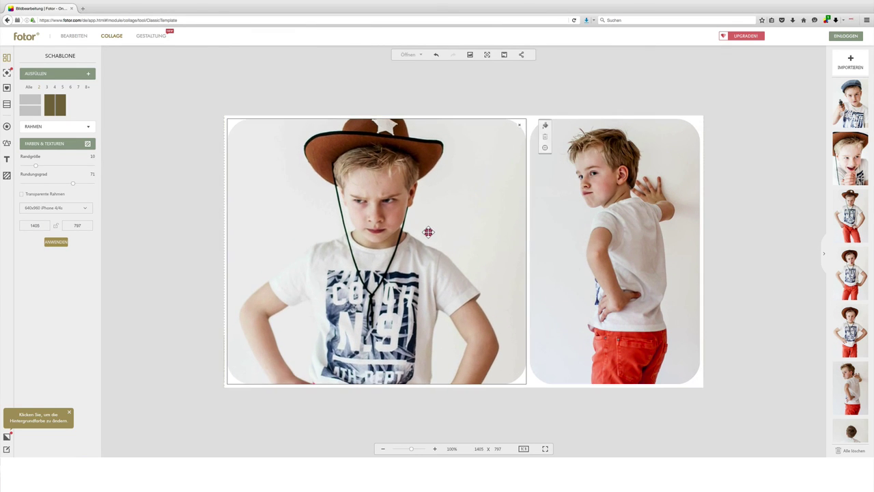
drag(528, 224, 465, 226)
Step: Resize the two-photo collage by its edges to about 1015 × 839 pixels and reposition the frowning hat photo
drag(700, 235, 566, 240)
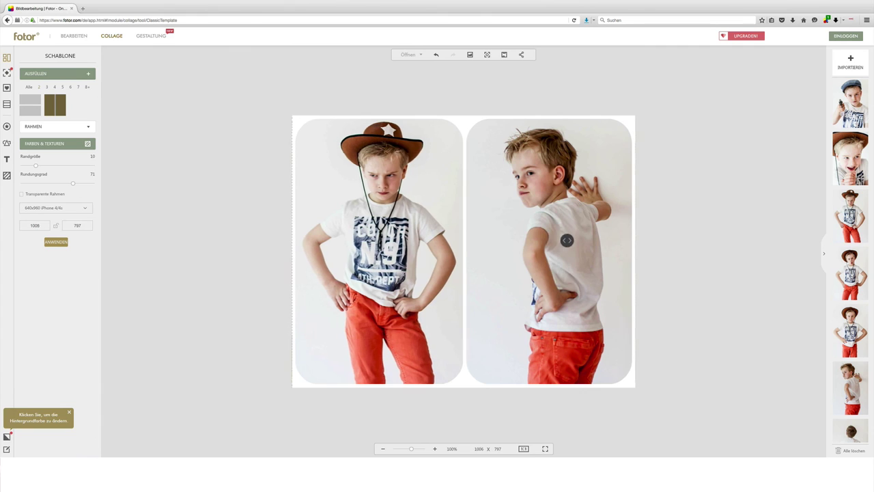
click(433, 248)
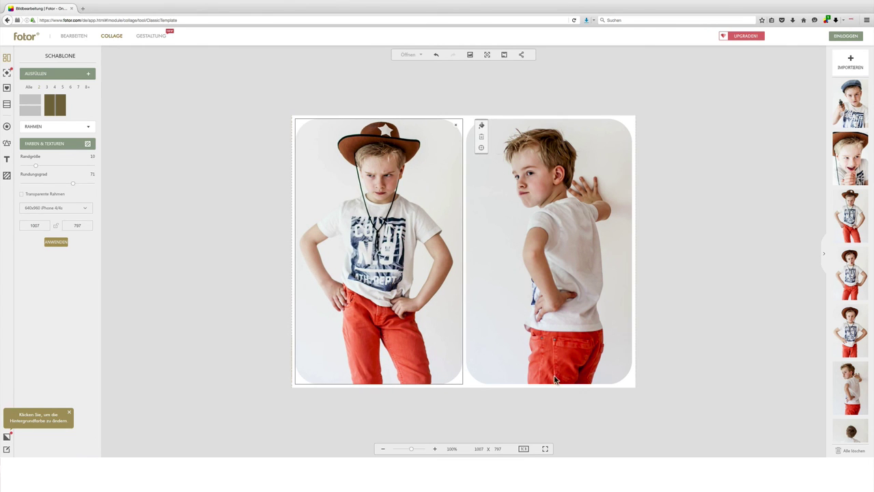
mouse_move(500, 106)
mouse_down()
mouse_move(494, 68)
mouse_move(496, 159)
mouse_move(492, 95)
mouse_up()
drag(634, 181, 656, 164)
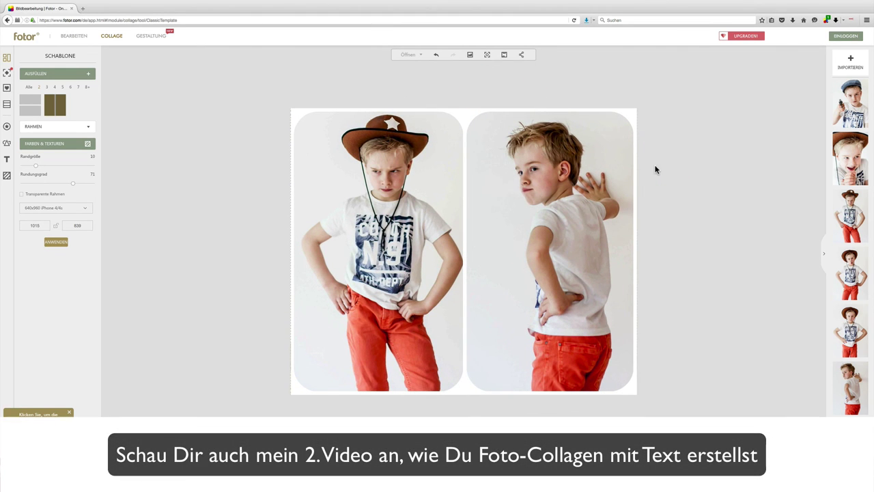